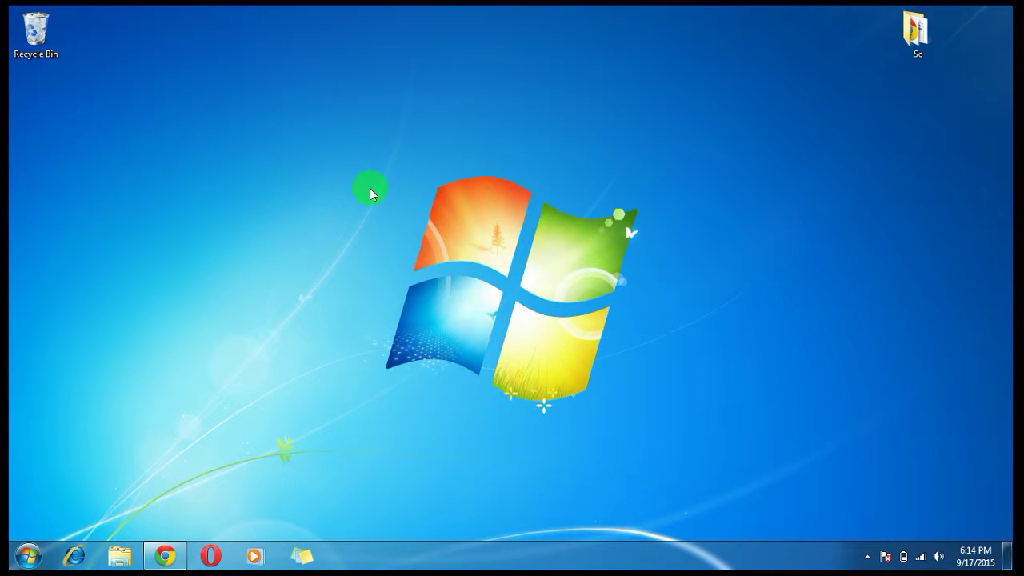
Launch Google Chrome from the Windows 7 taskbar
left_click(166, 557)
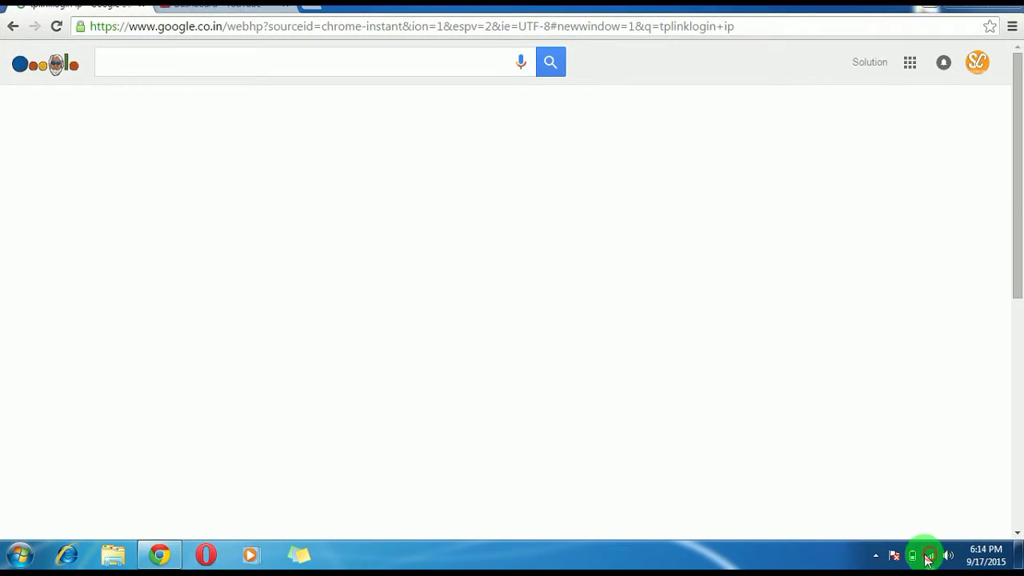
Load the TP-Link router login page at 192.168.0.1 in Chrome
left_click(928, 557)
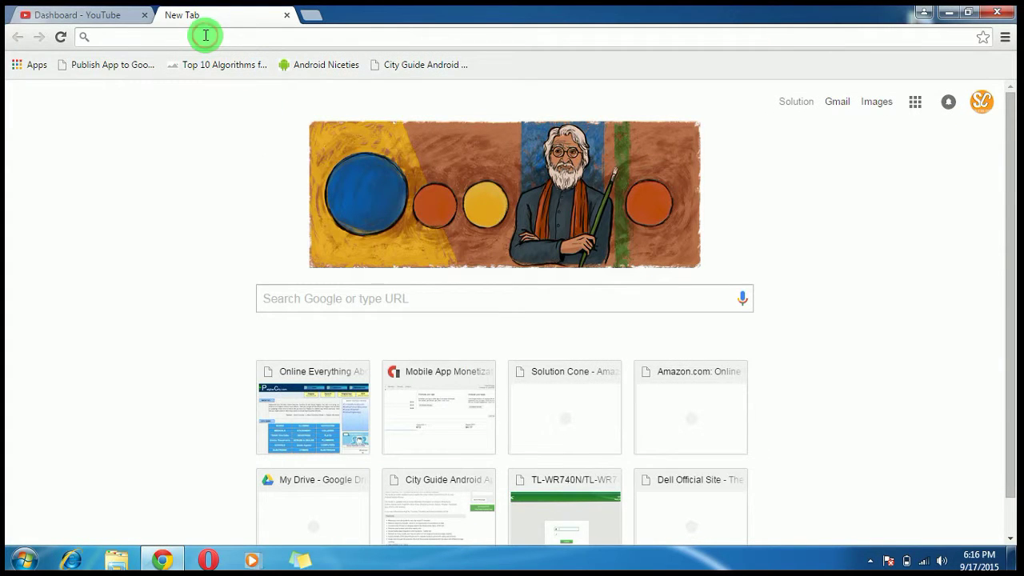
type("192.168.0.1")
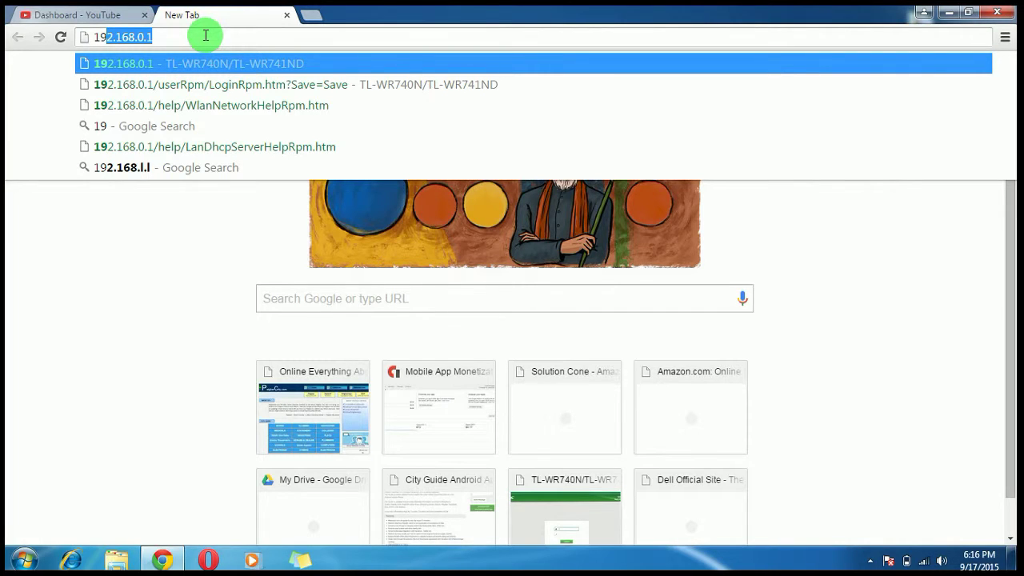
key("Right")
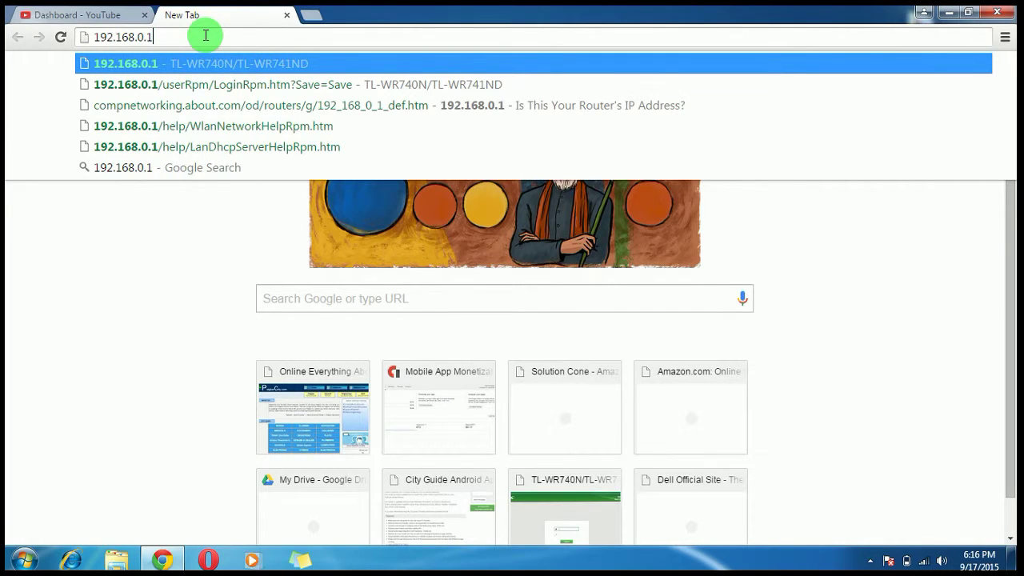
key("Return")
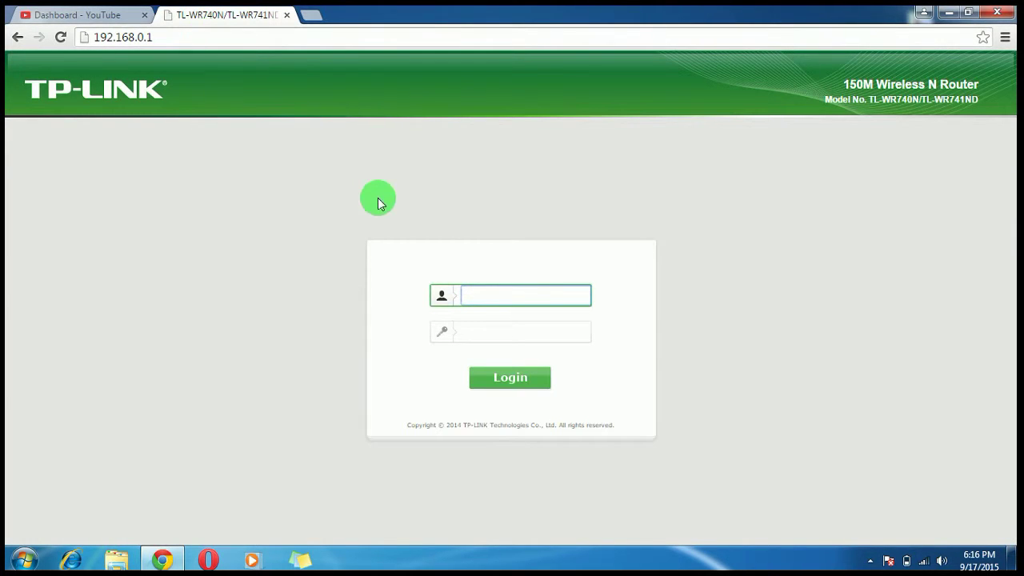
Sign in to the router with the administrator username and password
left_click(480, 296)
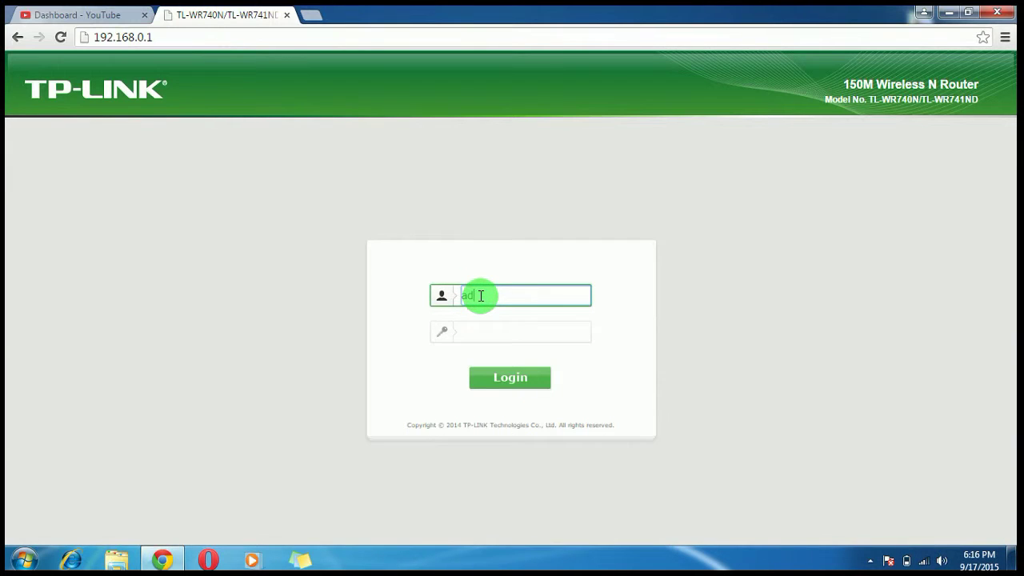
left_click(489, 334)
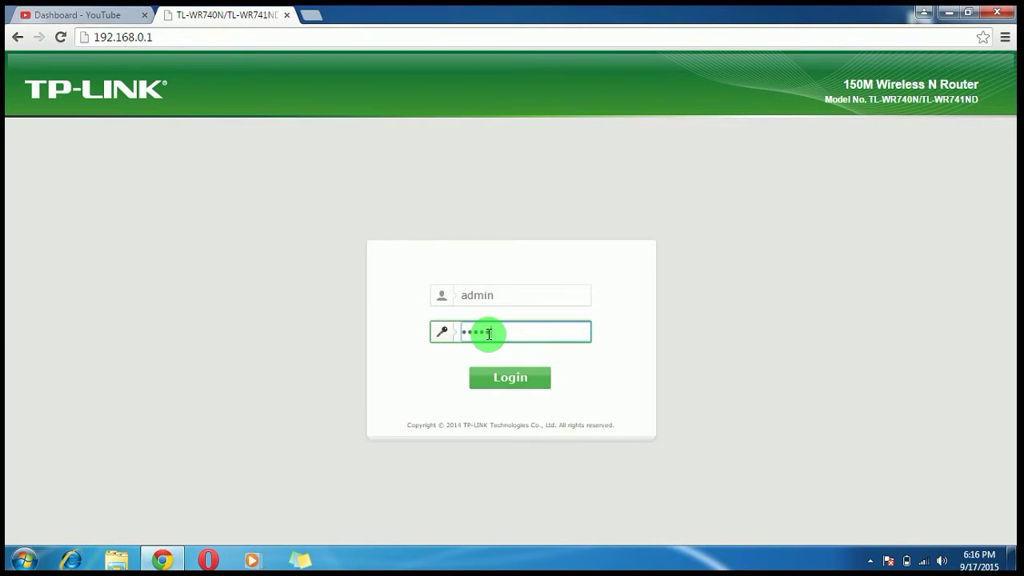
key("Return")
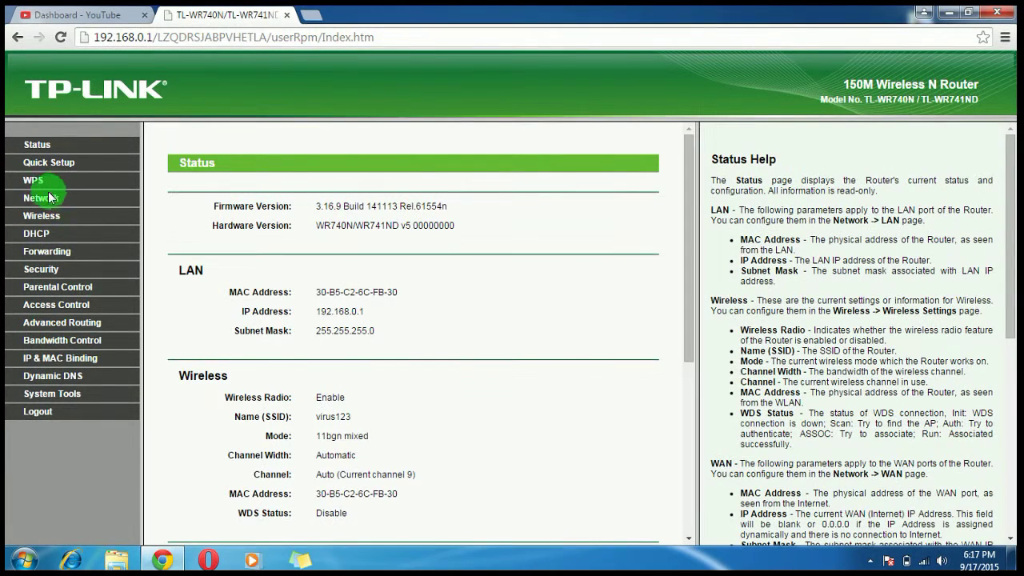
Change the wireless network name from virus123 to 'Hack Me' and save it
left_click(34, 218)
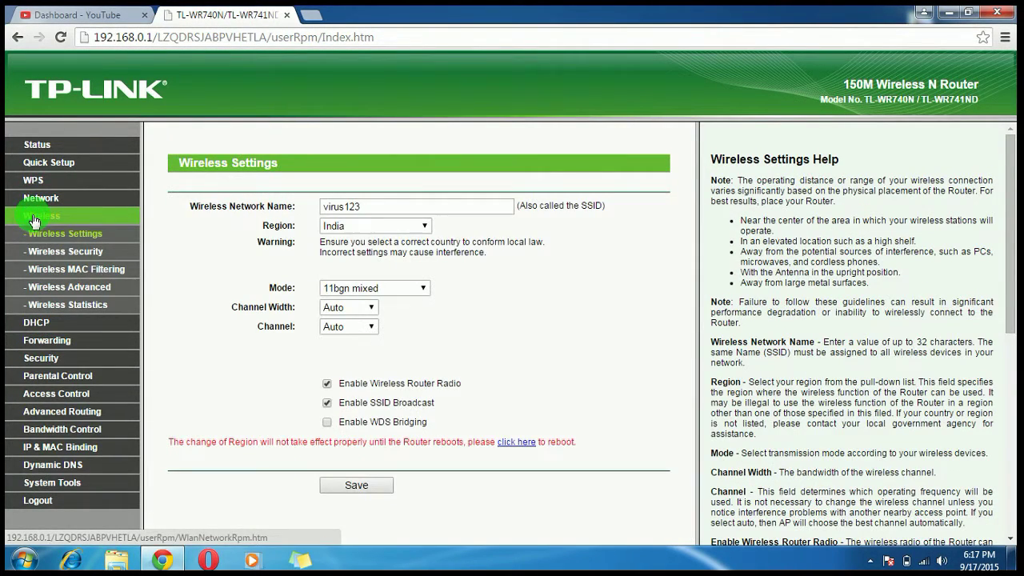
left_click(375, 207)
key("BackSpace")
key("BackSpace")
key("BackSpace")
key("BackSpace")
key("BackSpace")
key("BackSpace")
key("BackSpace")
key("BackSpace")
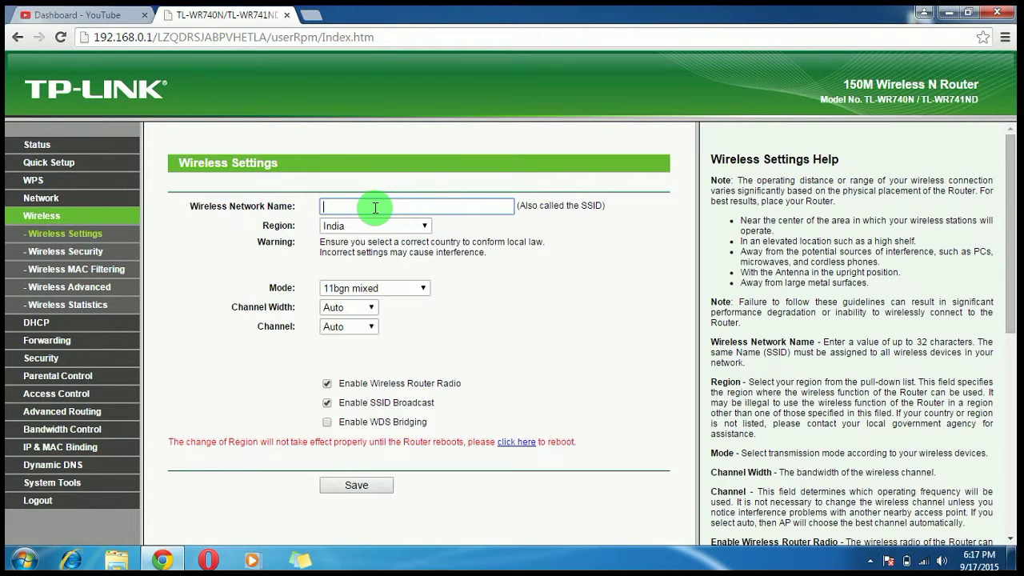
type("Hack Me")
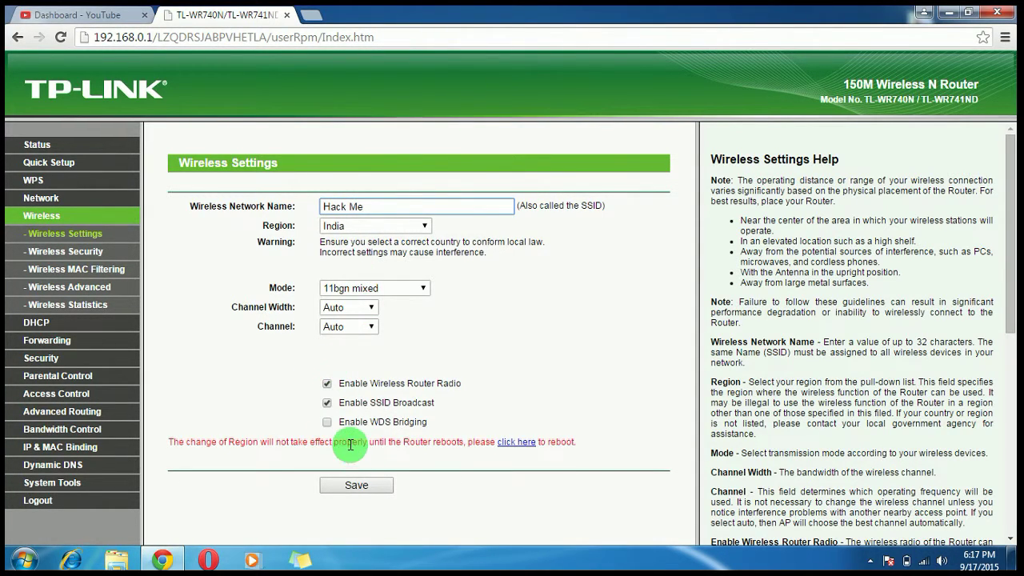
left_click(358, 488)
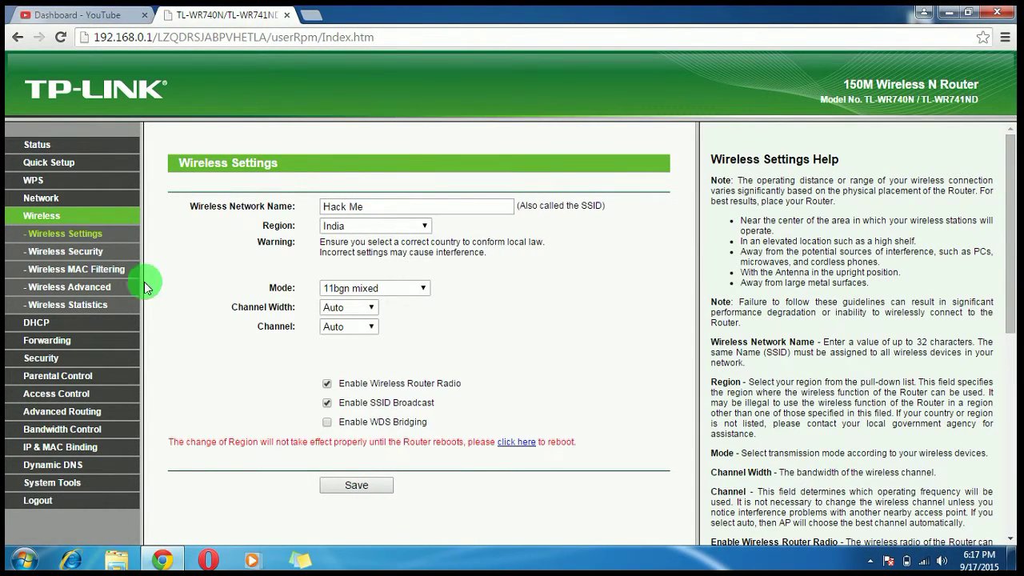
left_click(76, 258)
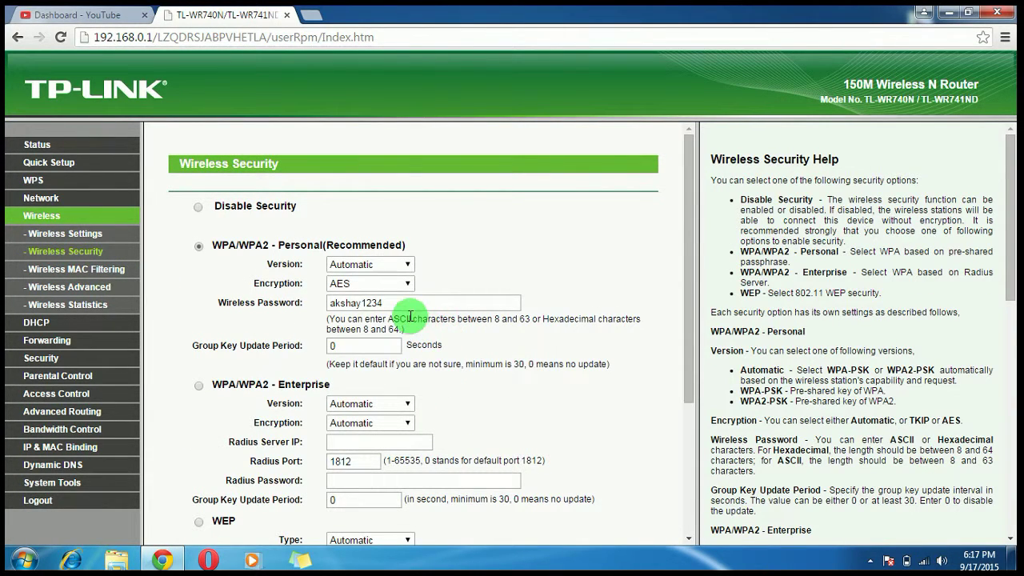
Replace the WPA/WPA2-Personal wireless password with a new one and save the security settings
left_click_drag(404, 304, 327, 301)
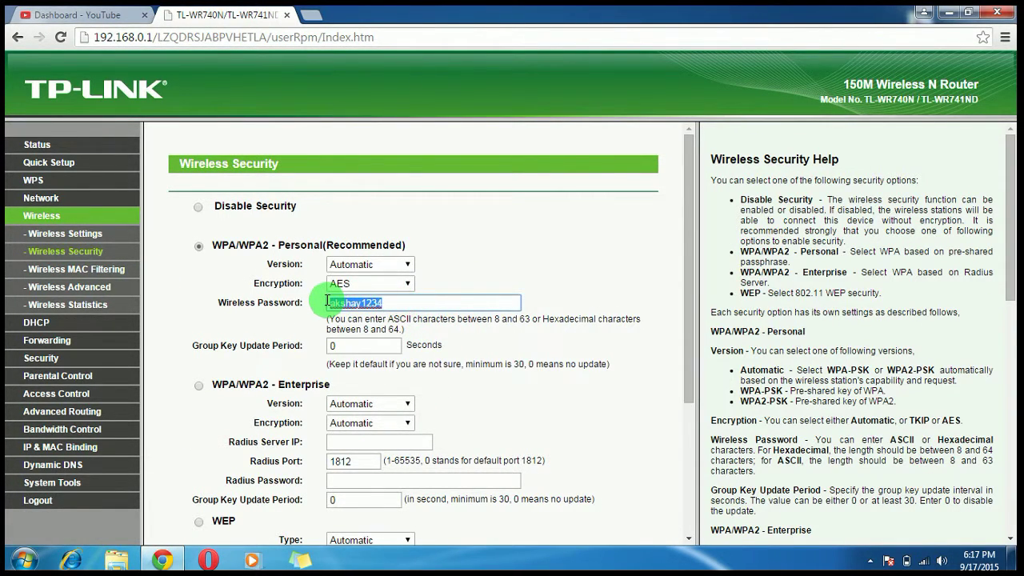
key("BackSpace")
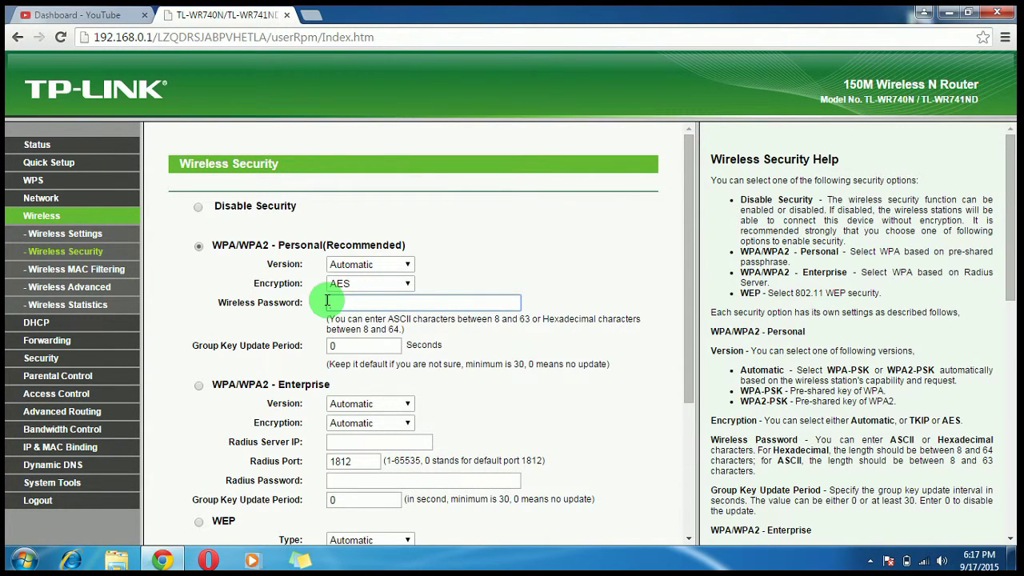
left_click(301, 343)
scroll(301, 343, "down", 2)
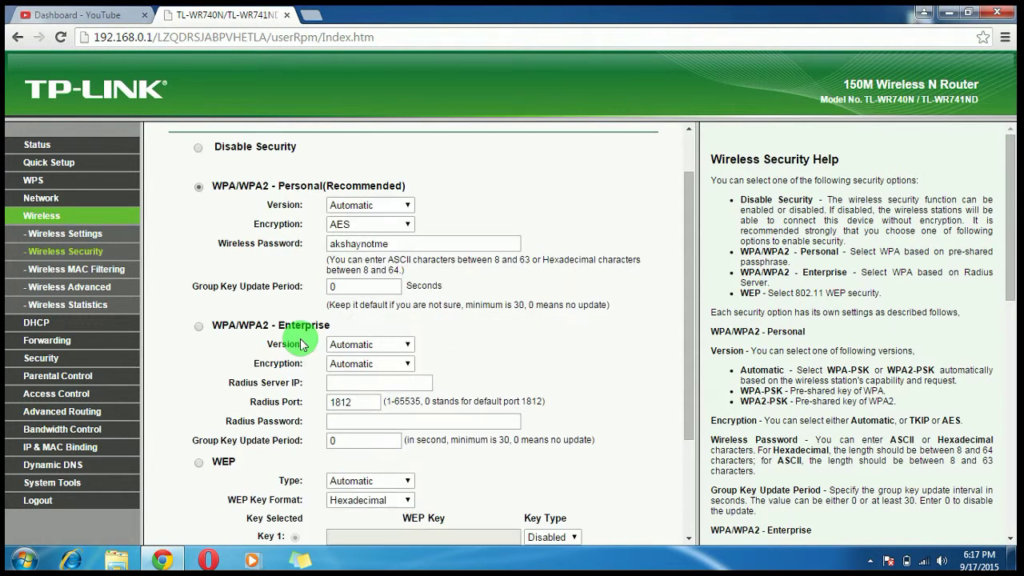
scroll(301, 342, "down", 1)
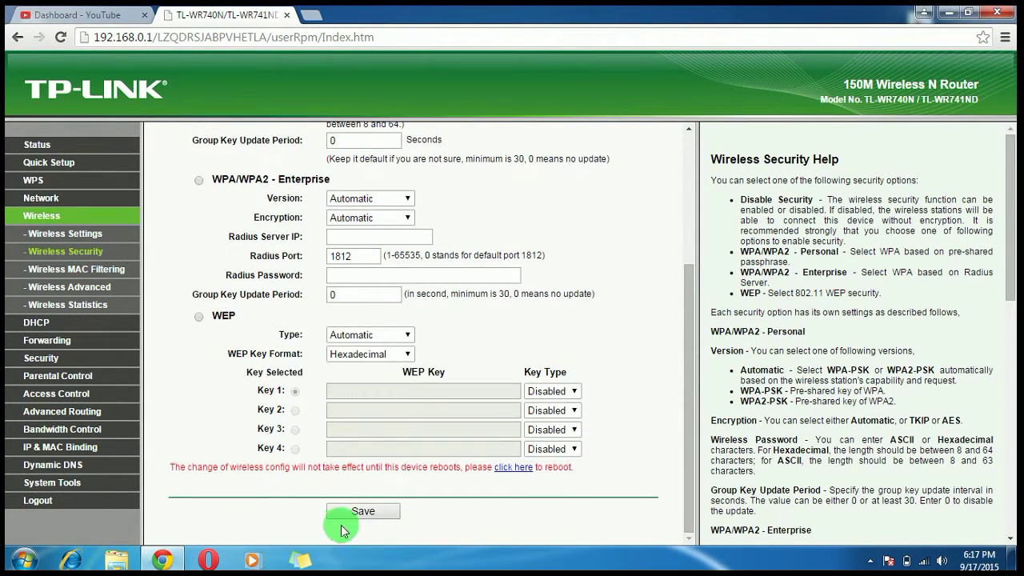
left_click(353, 514)
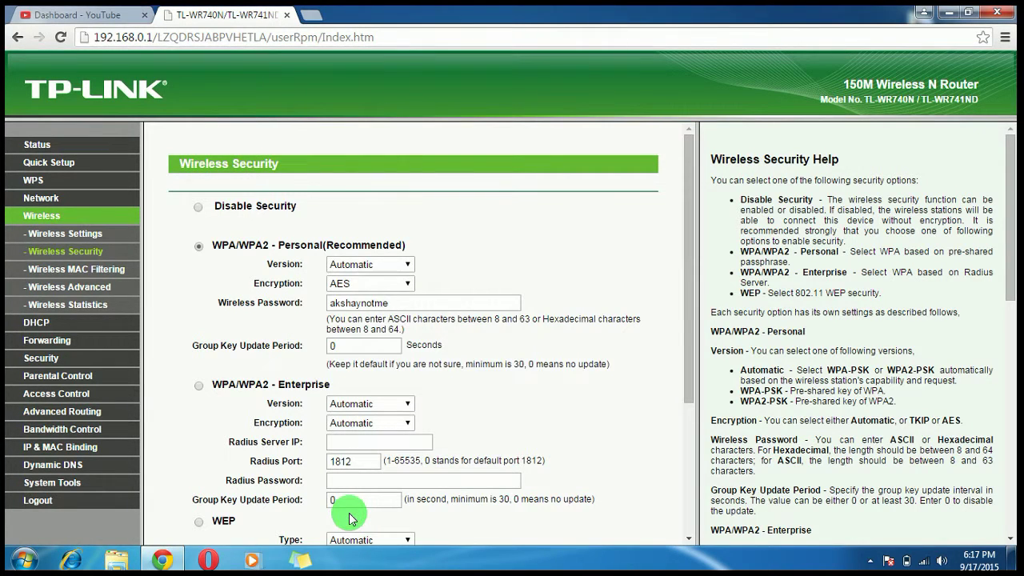
scroll(557, 403, "down", 3)
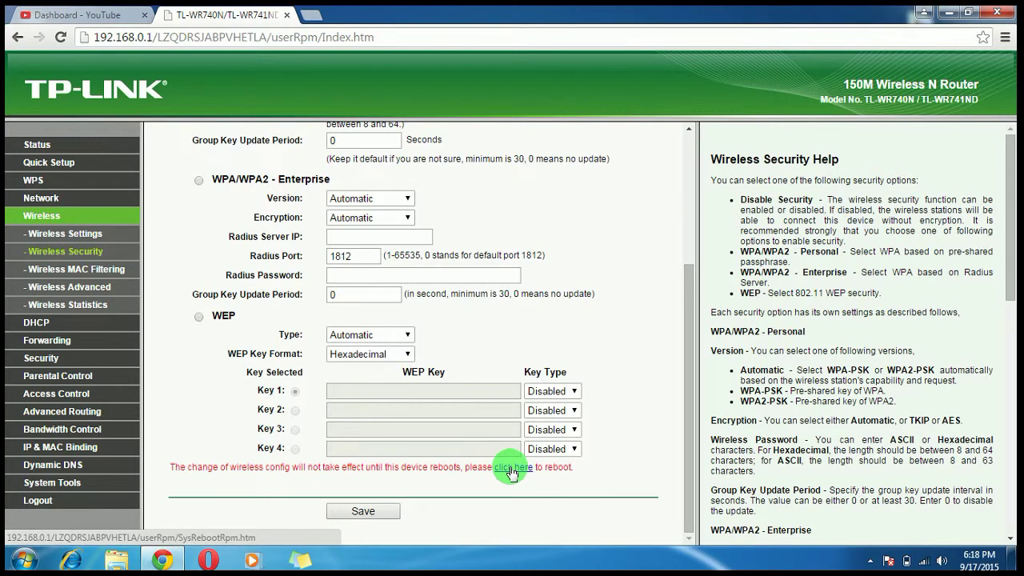
Reboot the router from the reboot notice link and confirm the restart
left_click(513, 471)
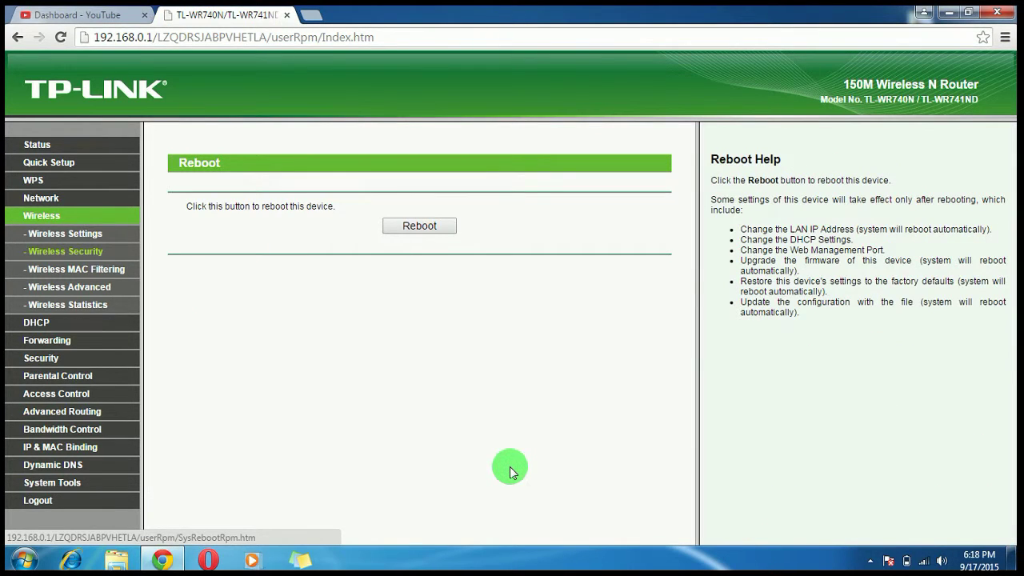
left_click(423, 228)
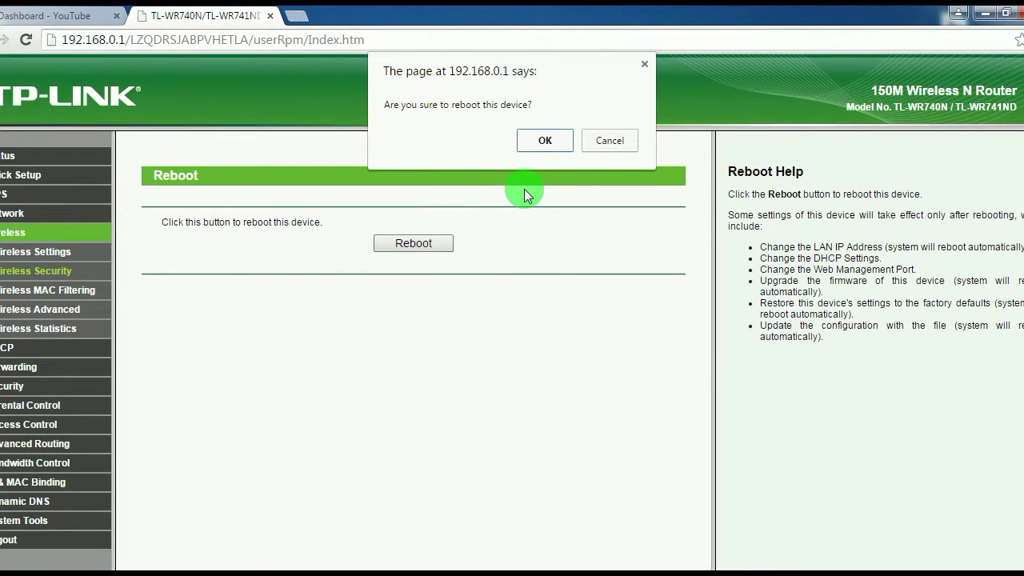
left_click(545, 142)
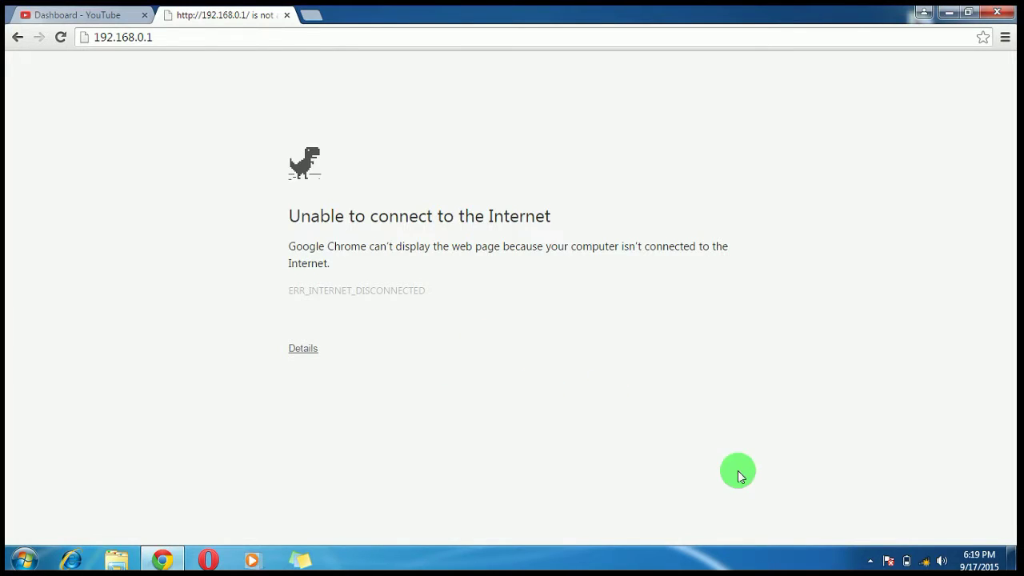
Join the 'Hack Me' Wi-Fi network using the new wireless password as security key
left_click(926, 559)
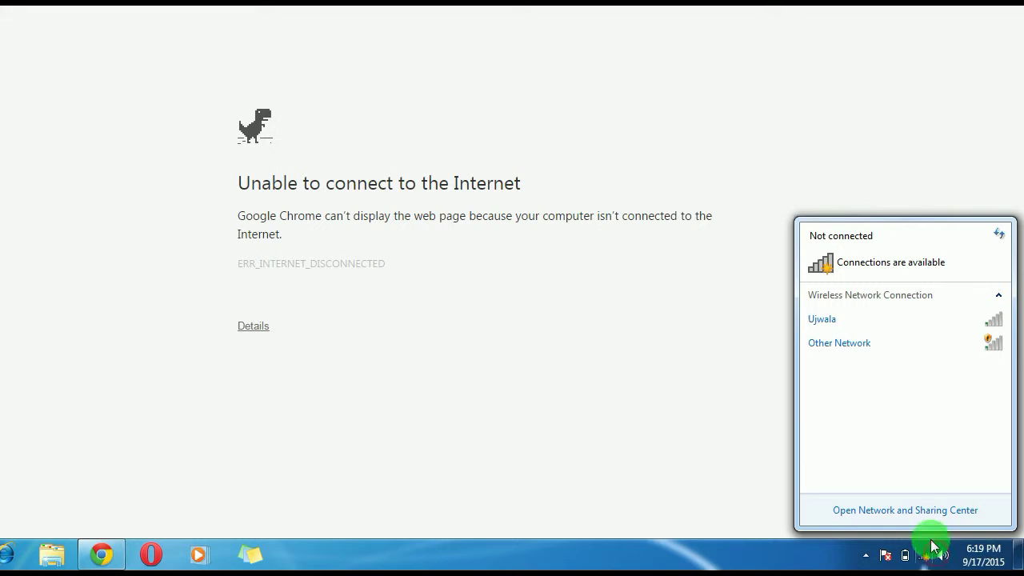
left_click(944, 328)
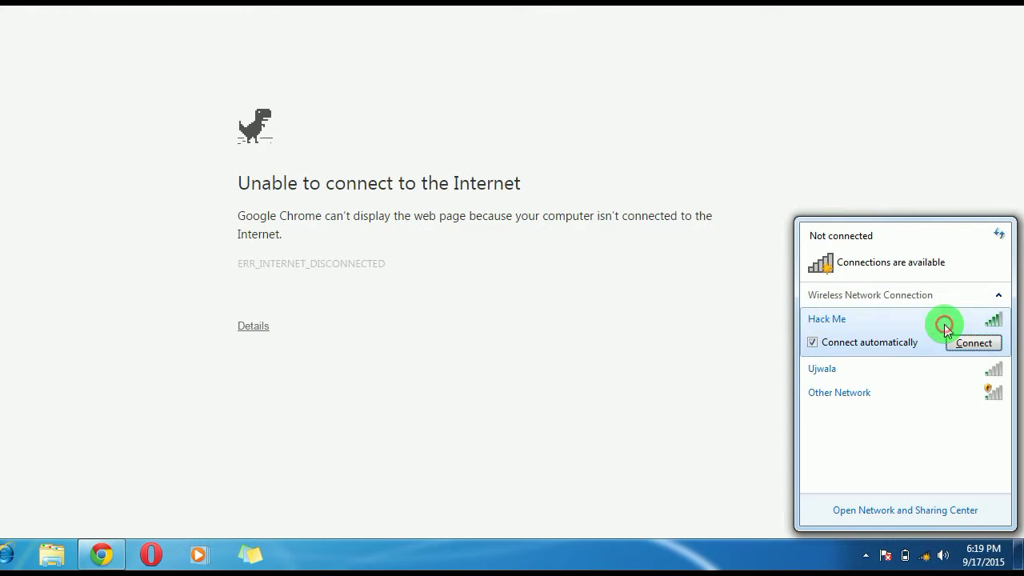
left_click(957, 342)
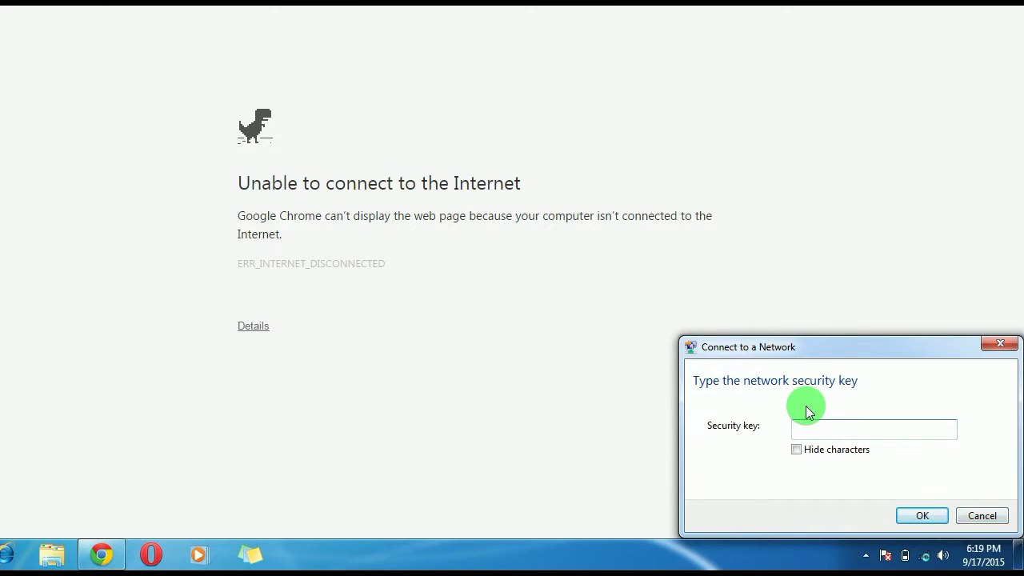
key("Return")
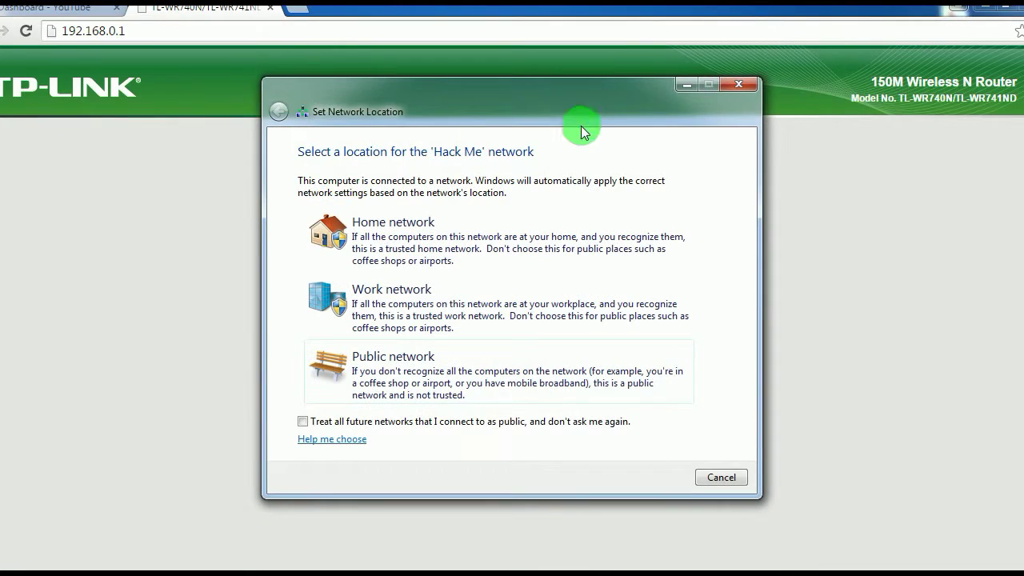
Dismiss the network location prompt and log back in with the administrator credentials
left_click(725, 89)
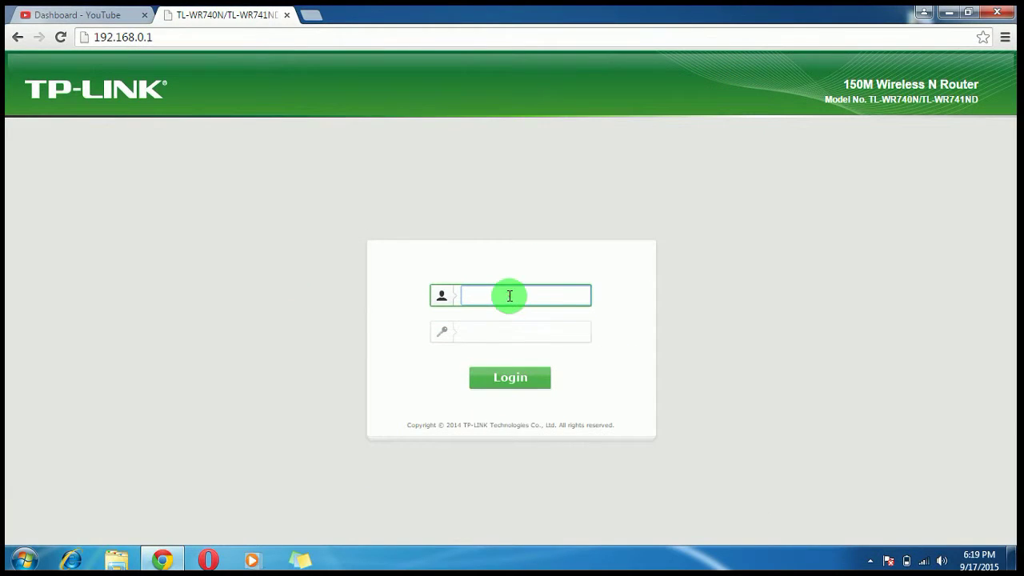
key("Tab")
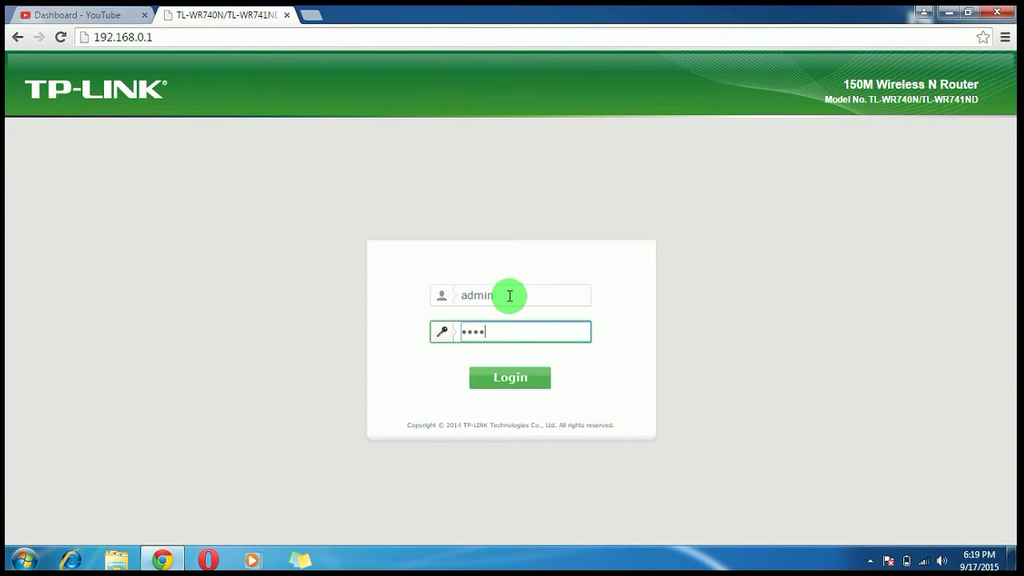
key("Return")
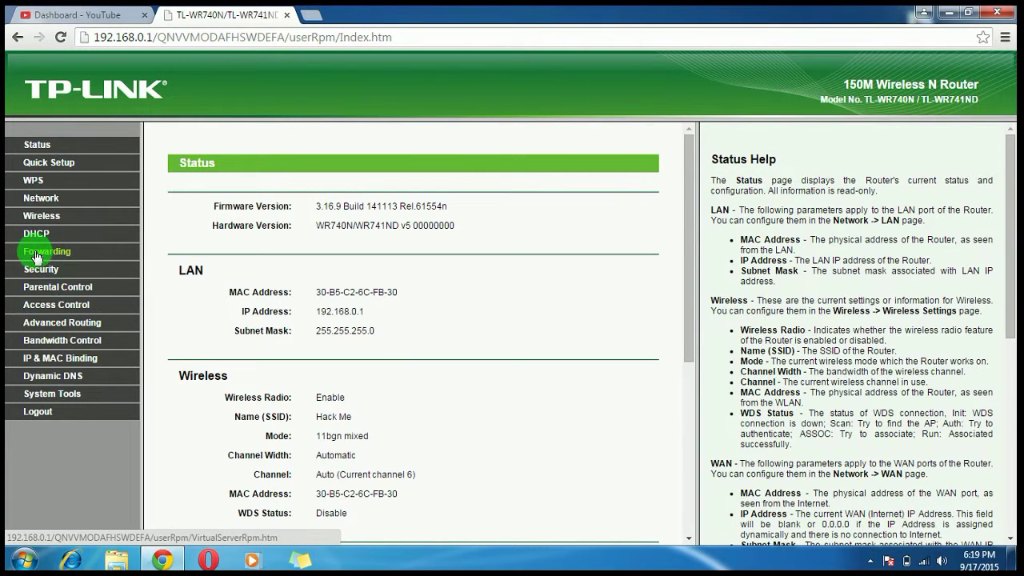
Verify the 'Hack Me' network name and the saved WPA/WPA2-Personal AES password
left_click(41, 221)
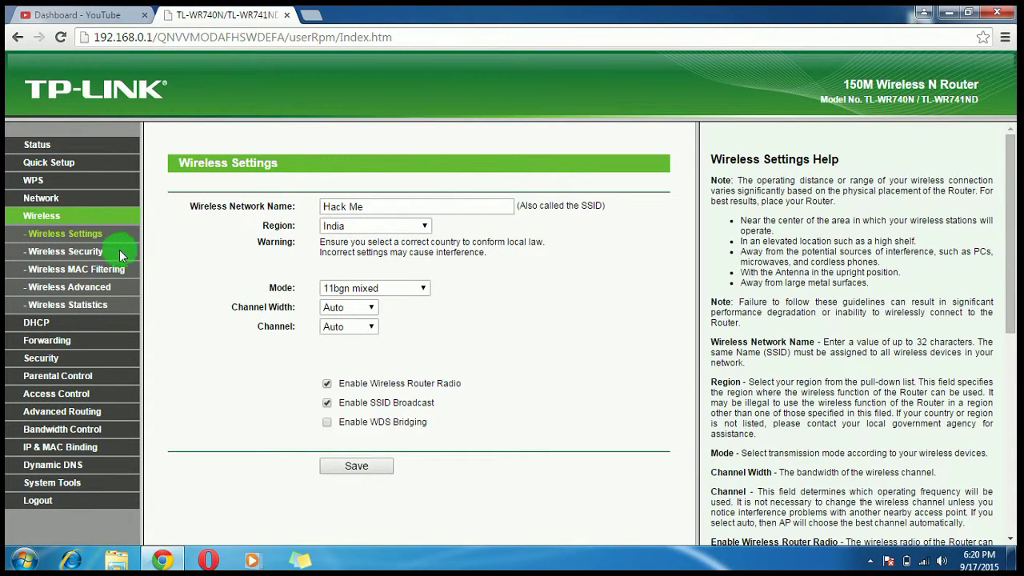
left_click(84, 253)
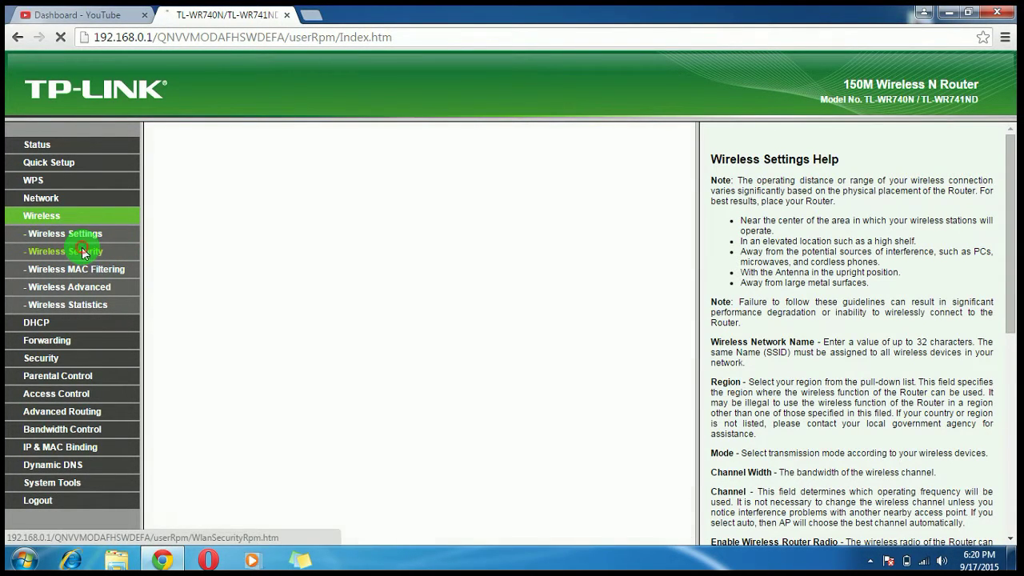
left_click(410, 299)
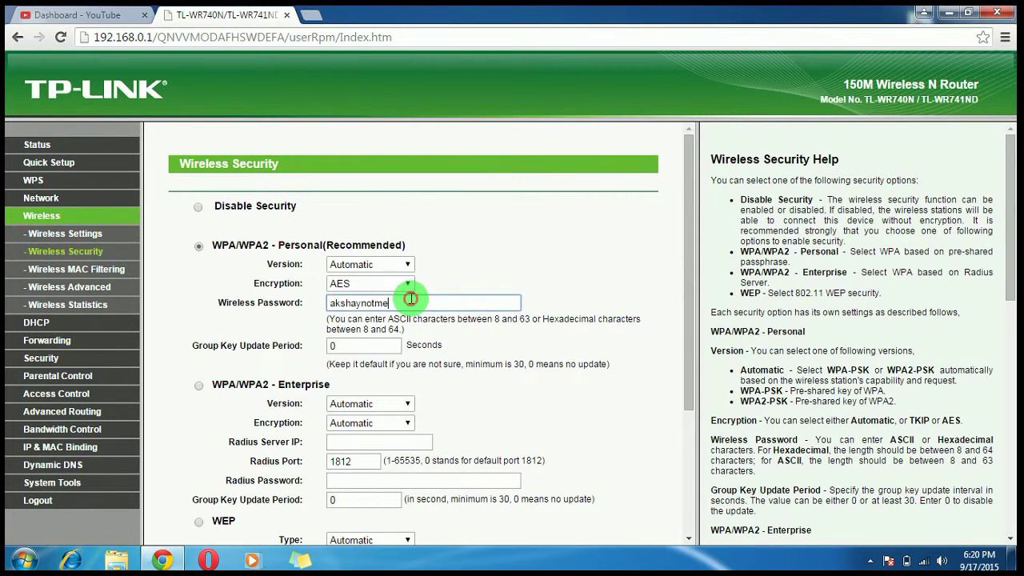
left_click(475, 328)
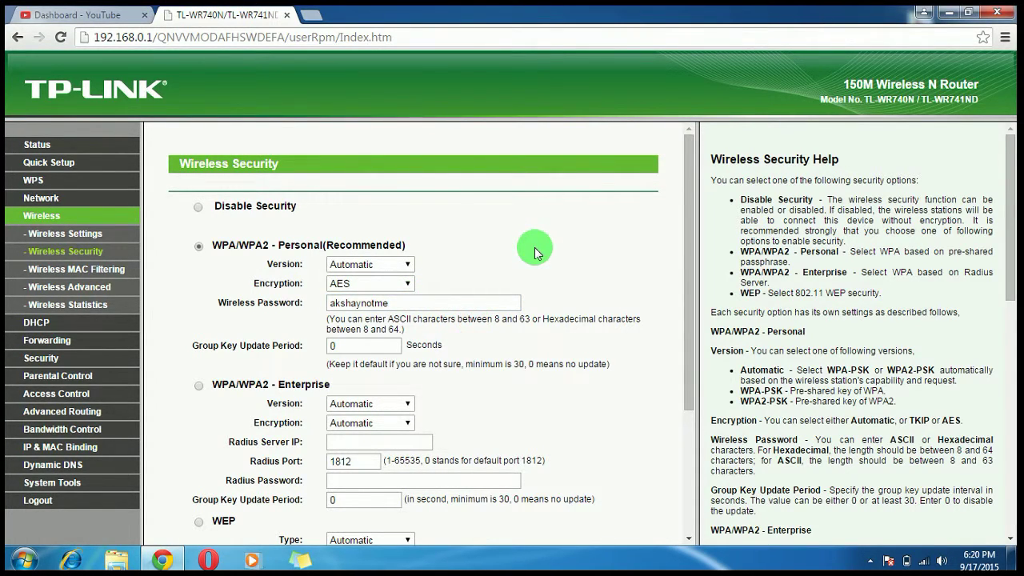